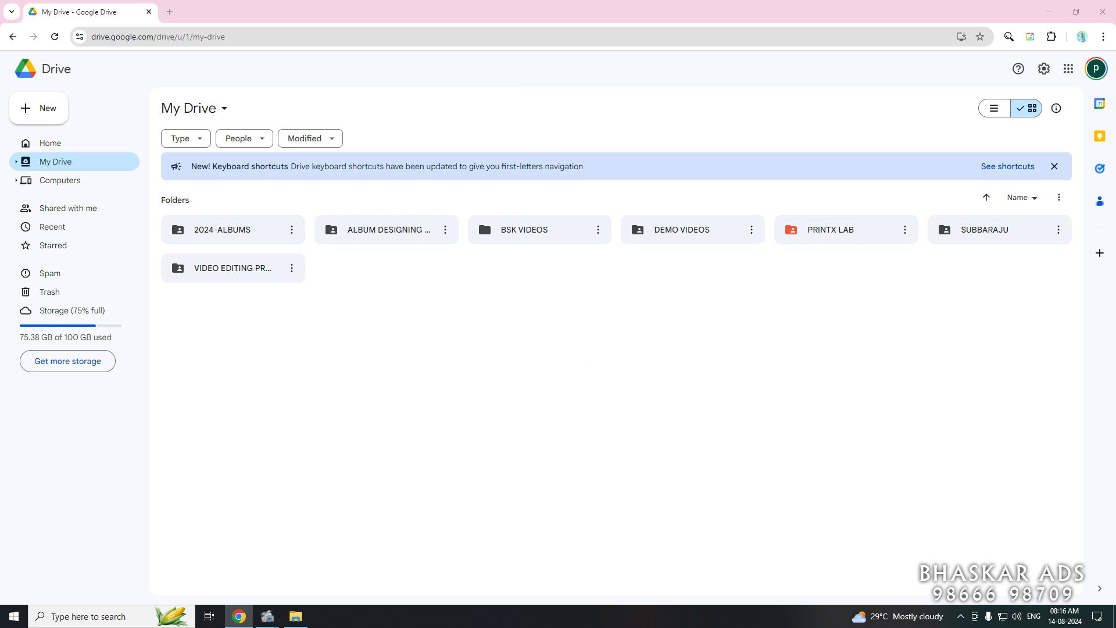
# Open File Explorer and go into the VIDEO EDITING PRICE LIST-2023 folder.
pyautogui.press('super+e')
pyautogui.doubleClick(465, 119)
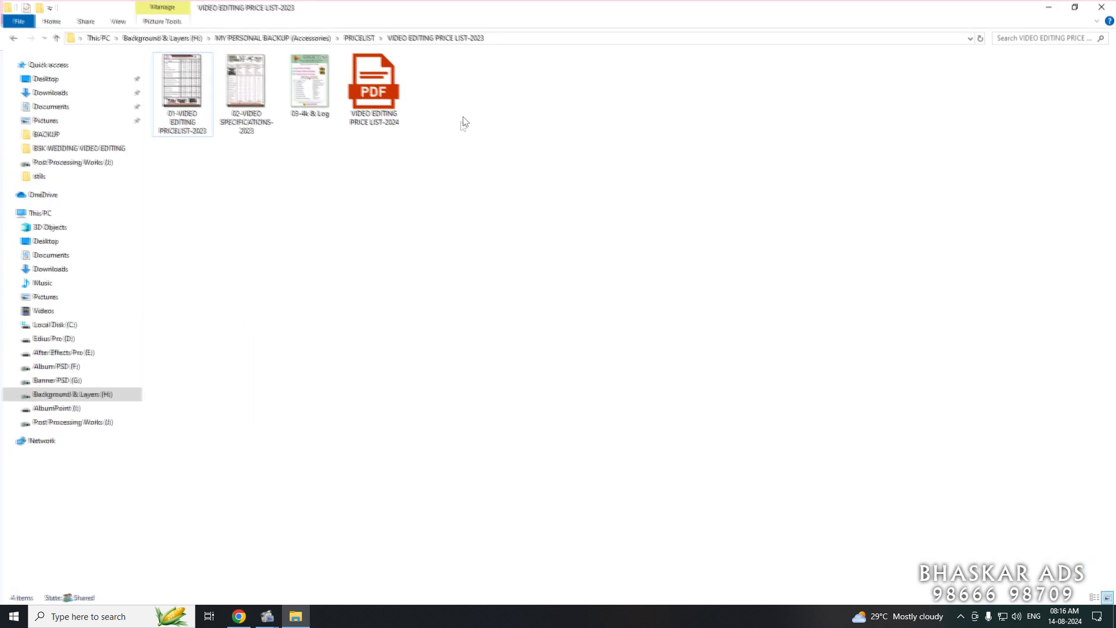
# View the three price list images in ACDSee, then close the viewer and minimize Explorer.
pyautogui.click(169, 92)
pyautogui.doubleClick(168, 92)
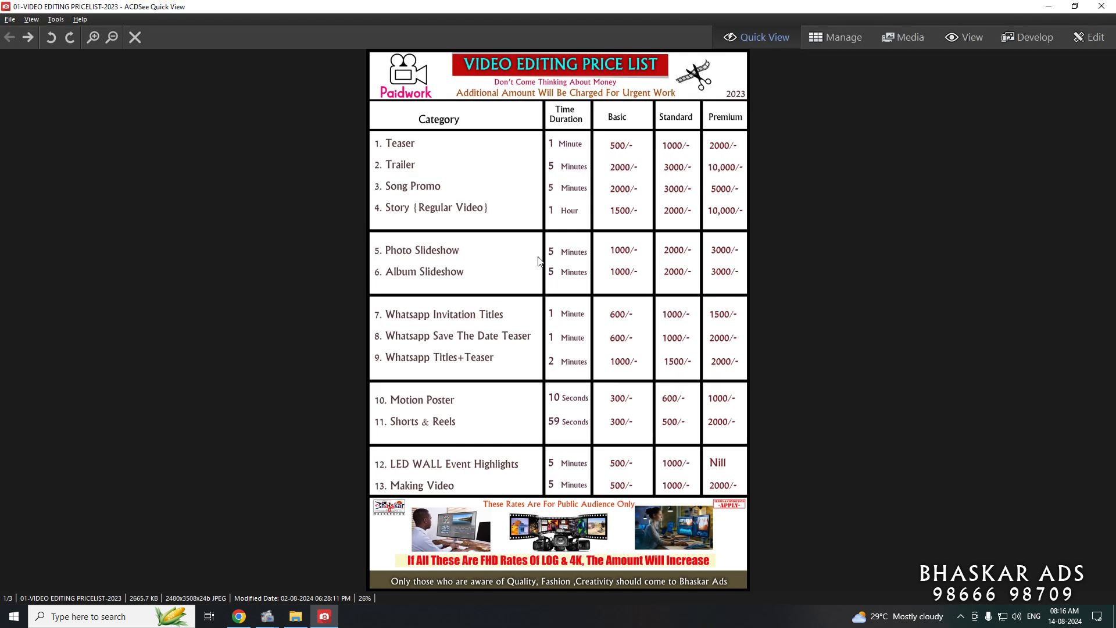
pyautogui.scroll(-1, 564, 329)
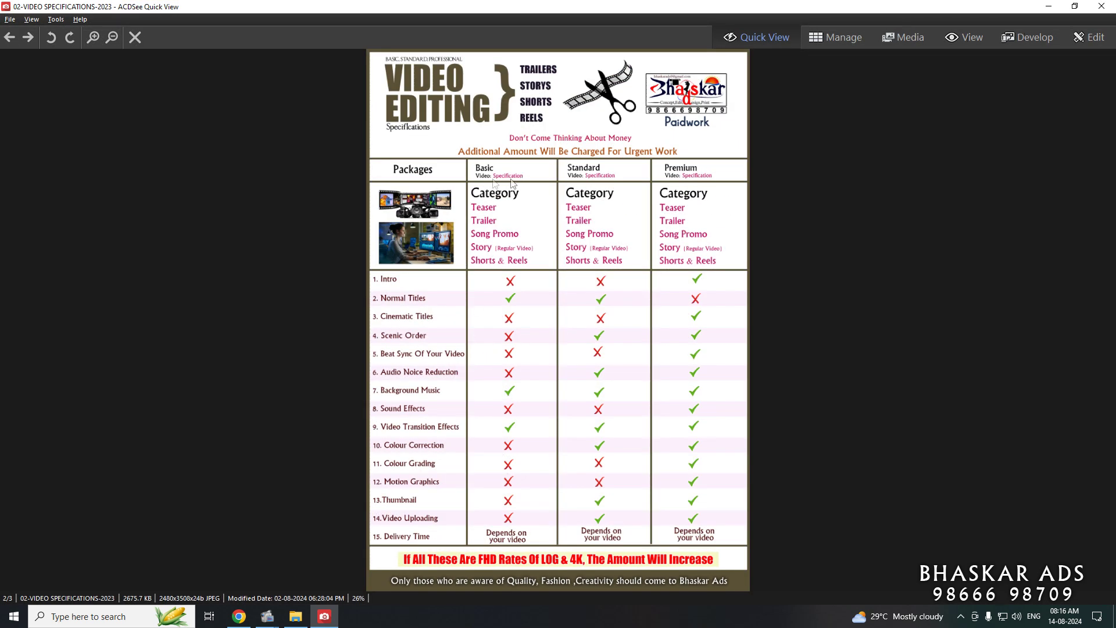
pyautogui.scroll(1, 641, 169)
pyautogui.scroll(1, 660, 242)
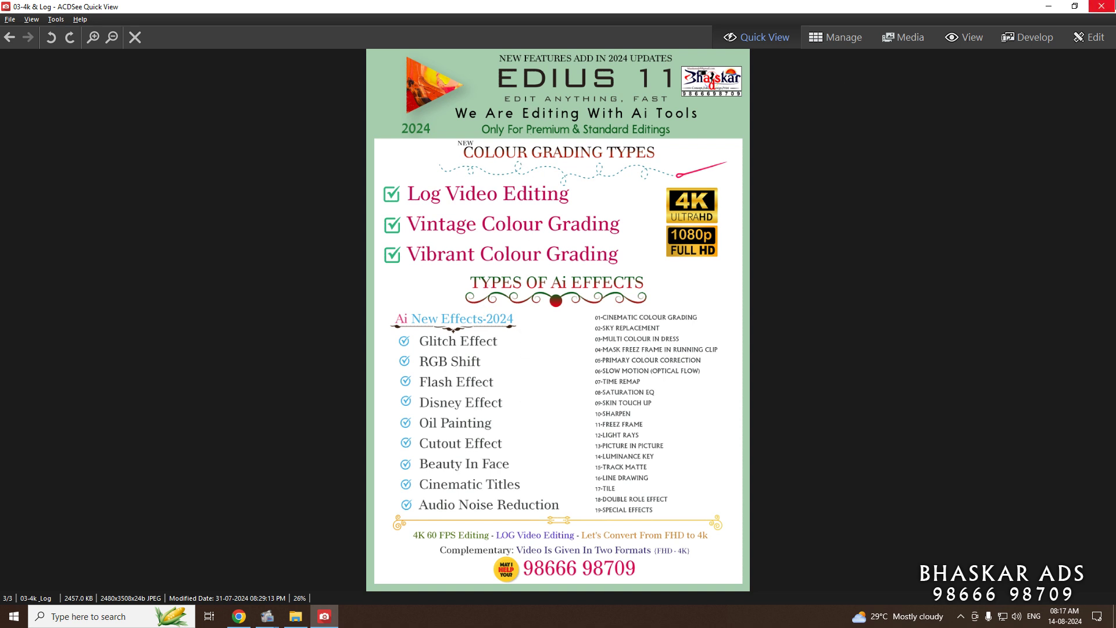
pyautogui.click(1102, 6)
pyautogui.click(1049, 6)
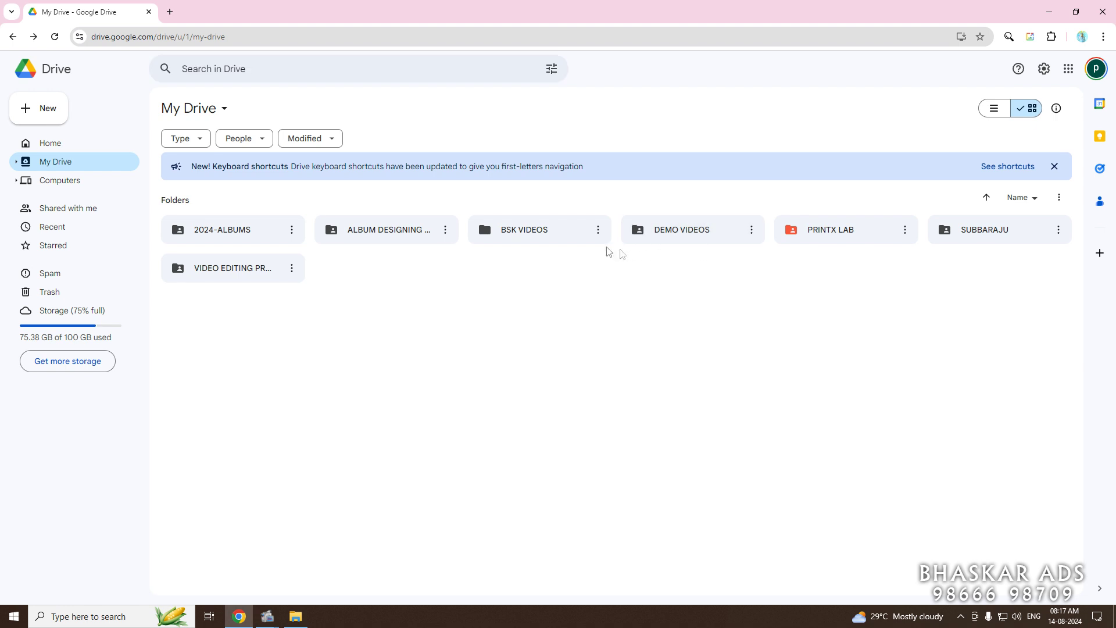
# Open the BSK VIDEOS folder and briefly select its six RAR files.
pyautogui.doubleClick(541, 229)
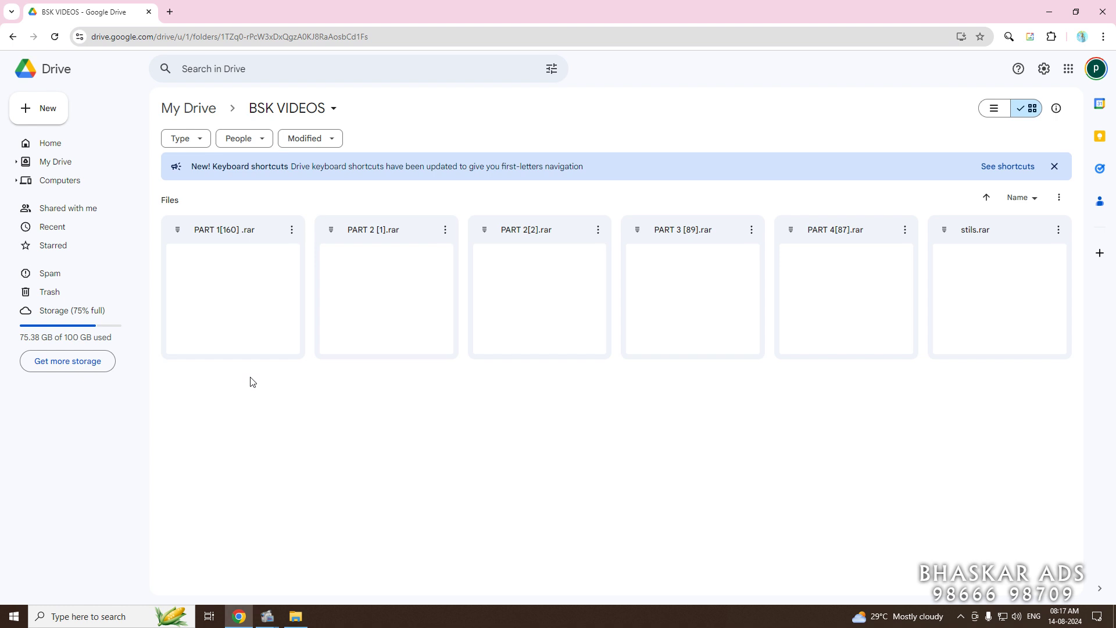
pyautogui.moveTo(251, 382); pyautogui.dragTo(995, 323)
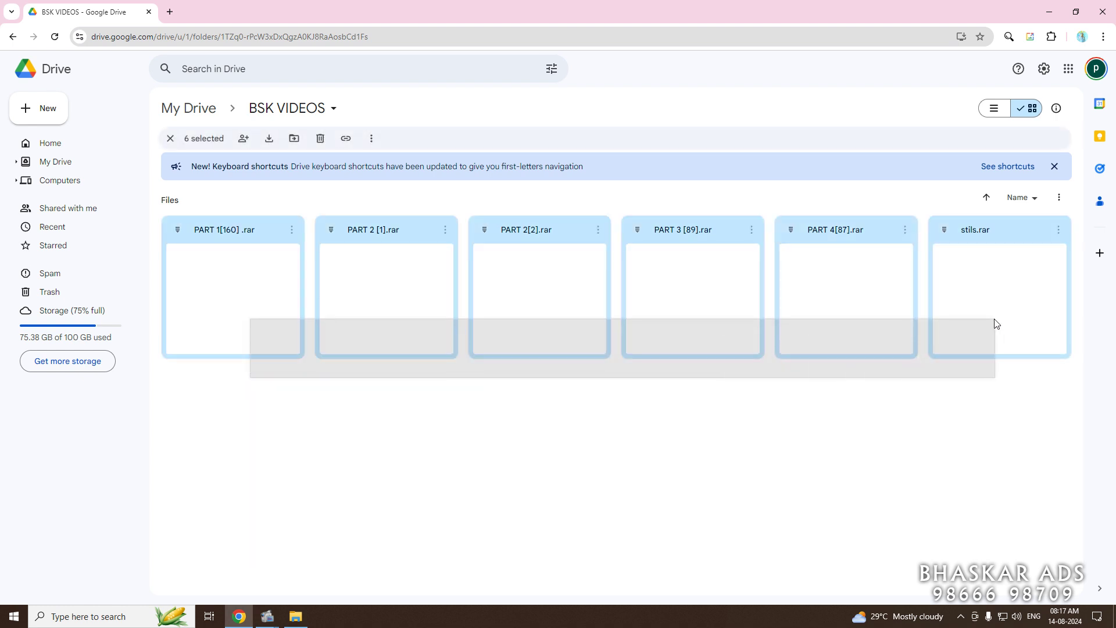
pyautogui.click(688, 441)
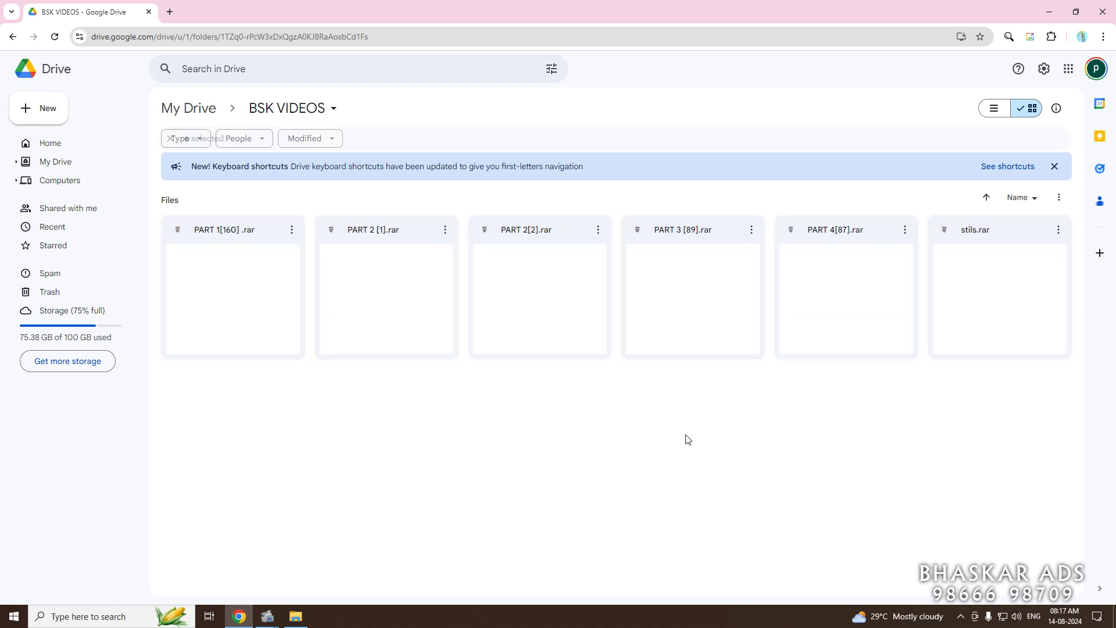
# Download PART 1[160] .rar from its actions menu, bypassing the virus-scan warning.
pyautogui.click(292, 231)
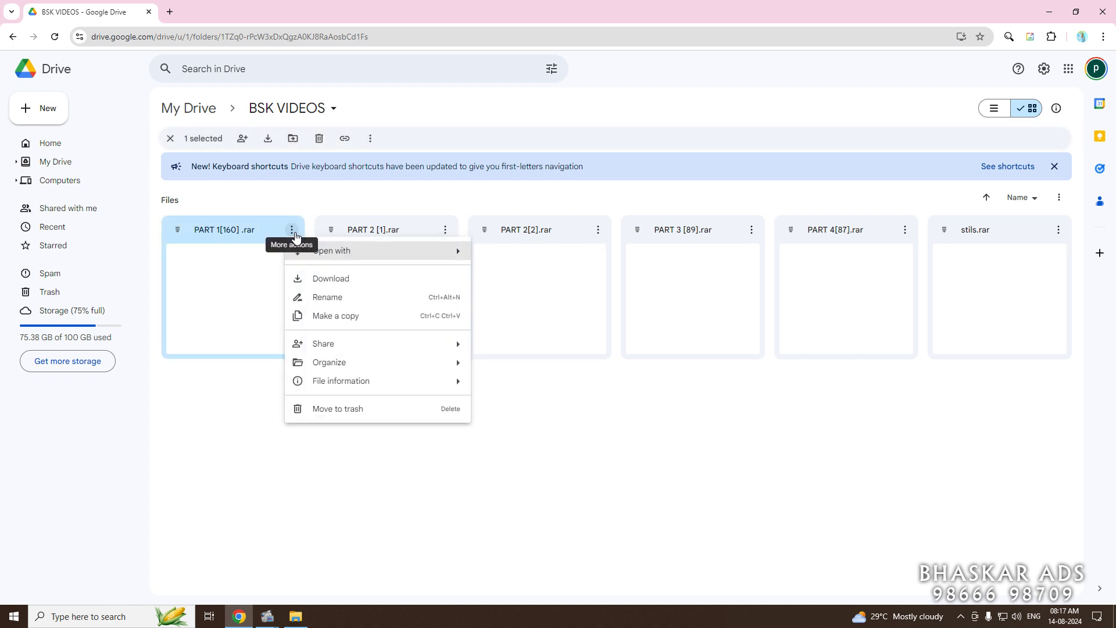
pyautogui.click(343, 282)
pyautogui.click(685, 370)
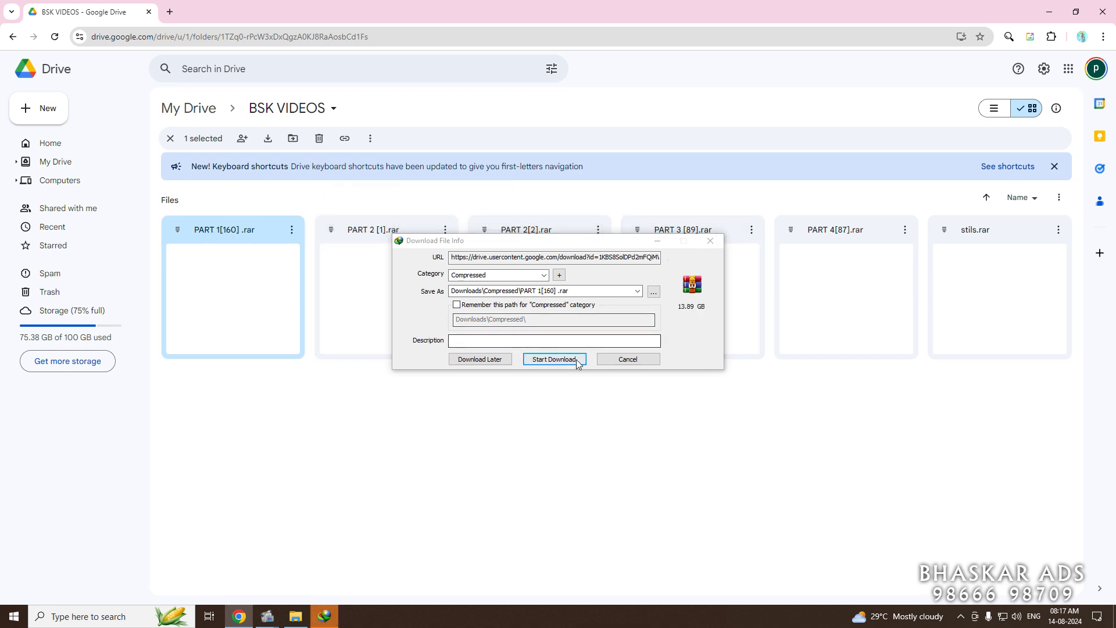
# Start the 13.89 GB PART 1[160] .rar download to Downloads\Compressed and move its progress window aside.
pyautogui.click(553, 360)
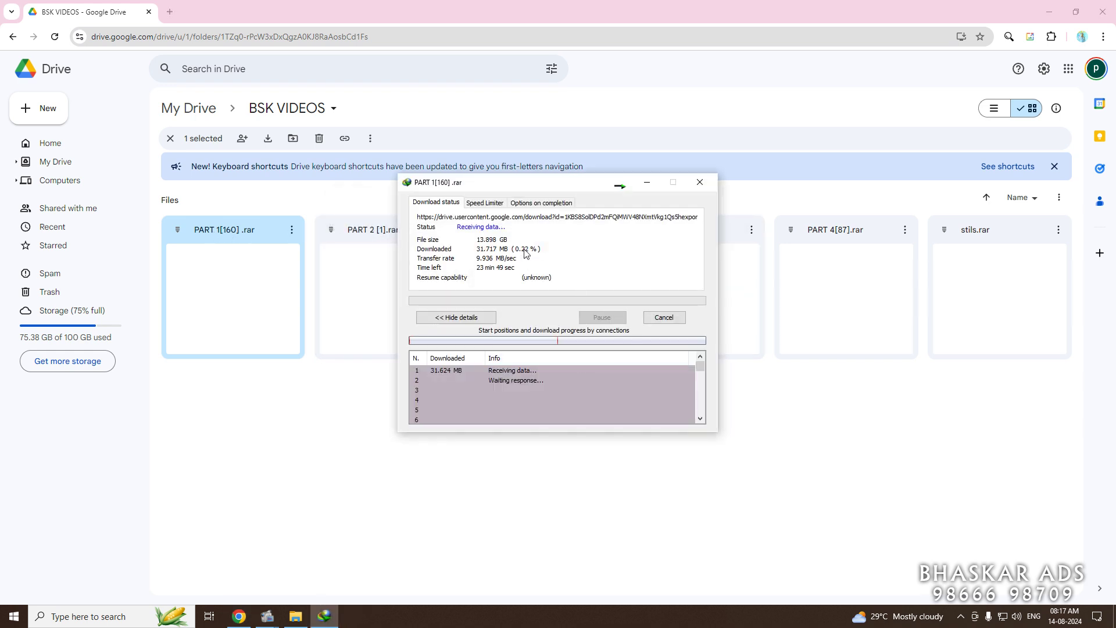
pyautogui.moveTo(566, 186); pyautogui.dragTo(503, 189)
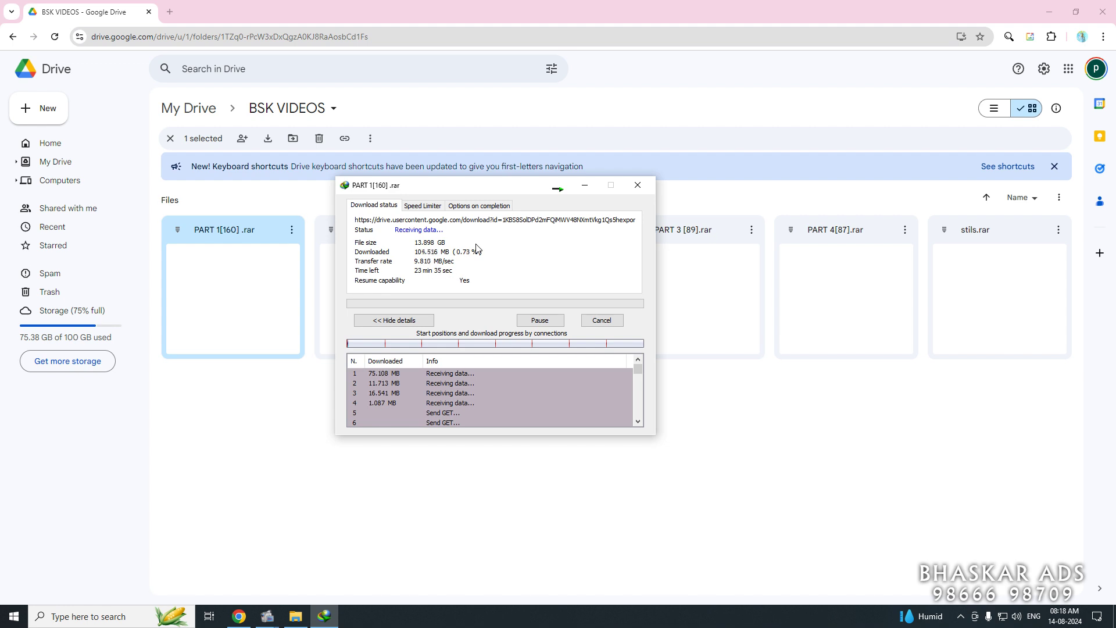
pyautogui.moveTo(471, 195)
pyautogui.mouseDown()
pyautogui.moveTo(198, 61)
pyautogui.moveTo(332, 303)
pyautogui.mouseUp()
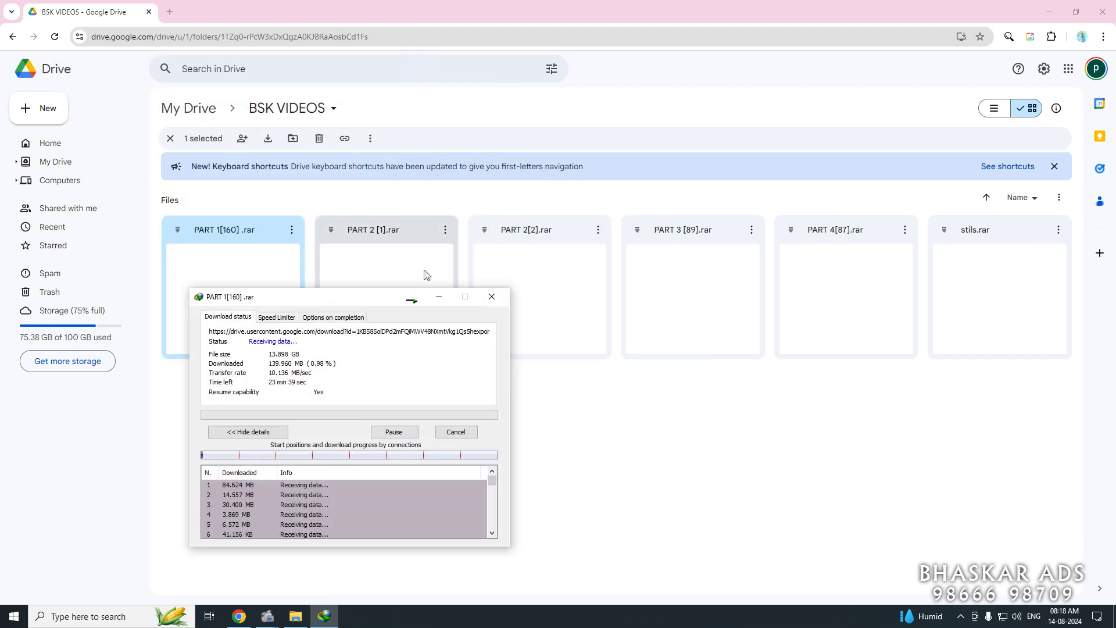
# Start IDM downloads of PART 2 [1].rar and PART 2[2].rar.
pyautogui.click(443, 231)
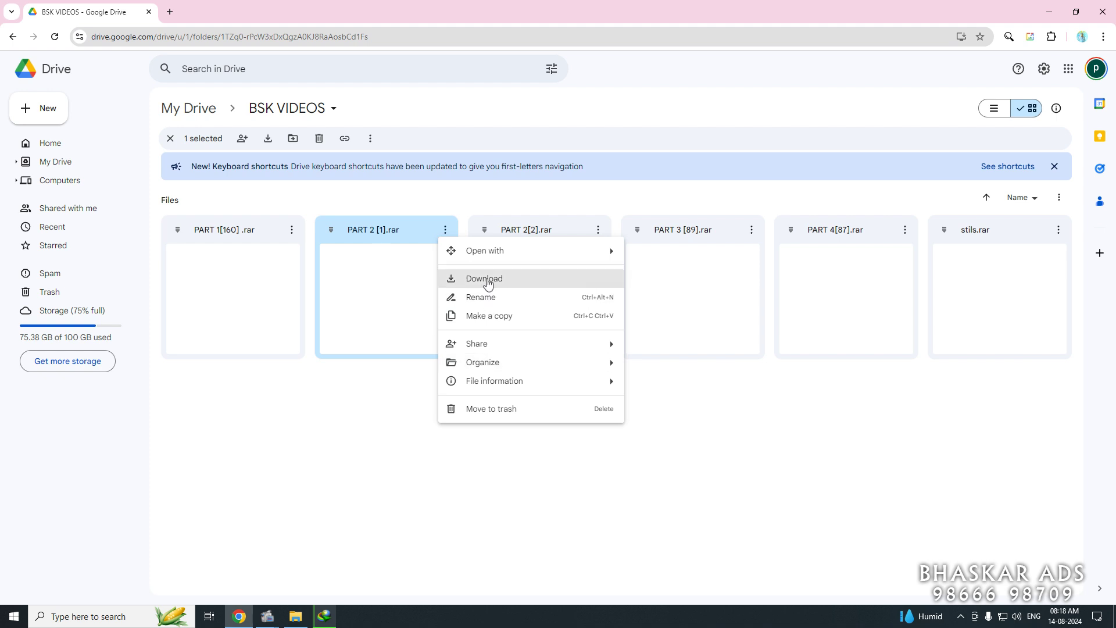
pyautogui.click(489, 282)
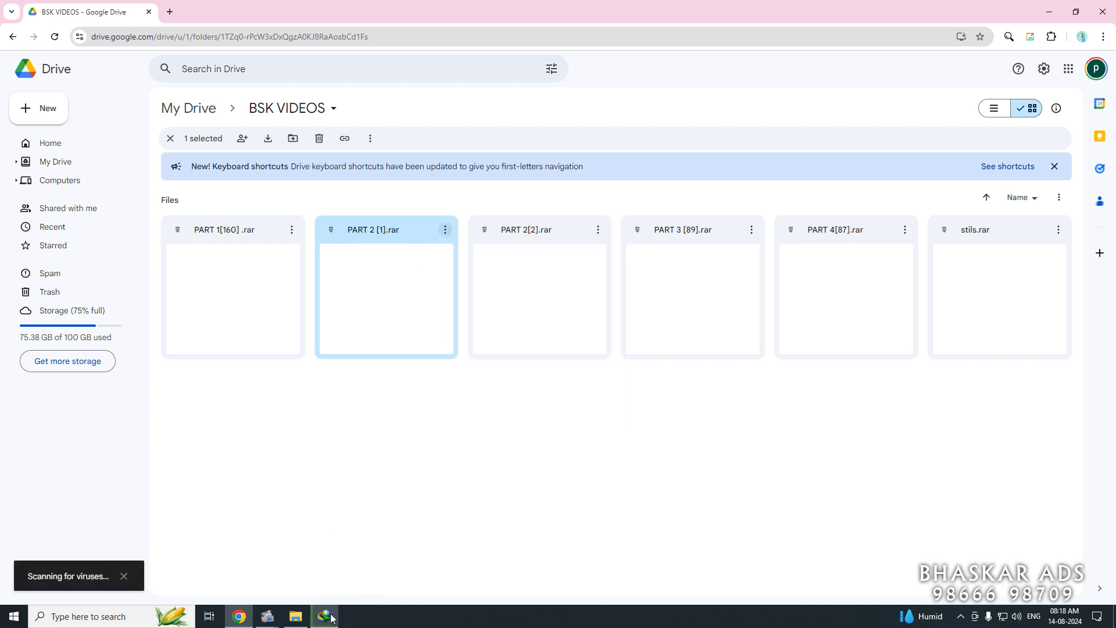
pyautogui.click(332, 617)
pyautogui.click(657, 368)
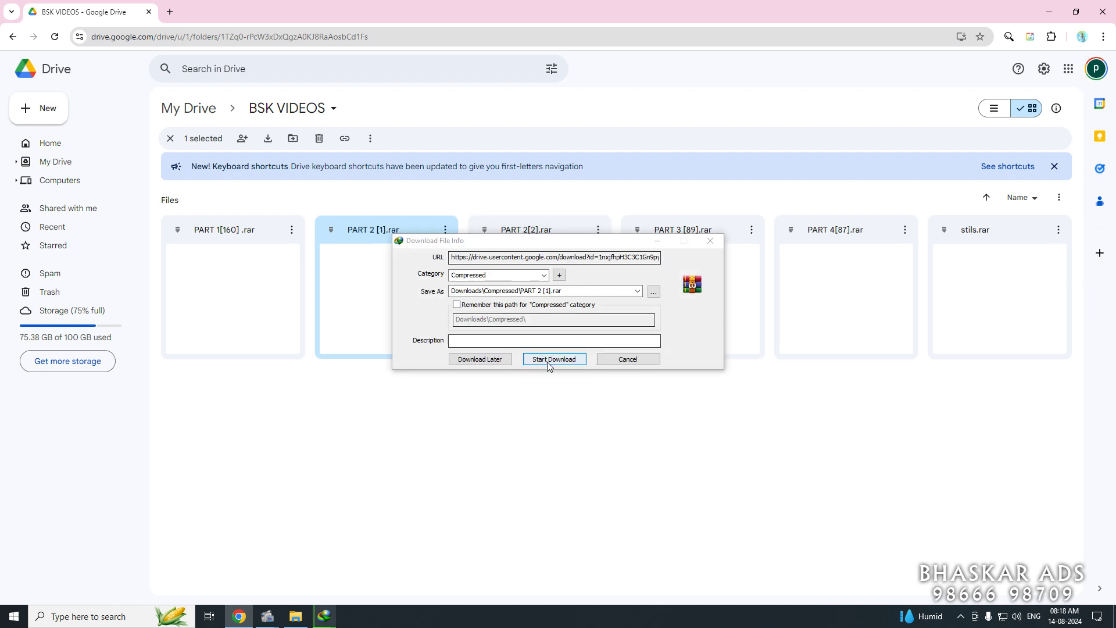
pyautogui.click(549, 360)
pyautogui.rightClick(591, 240)
pyautogui.click(634, 280)
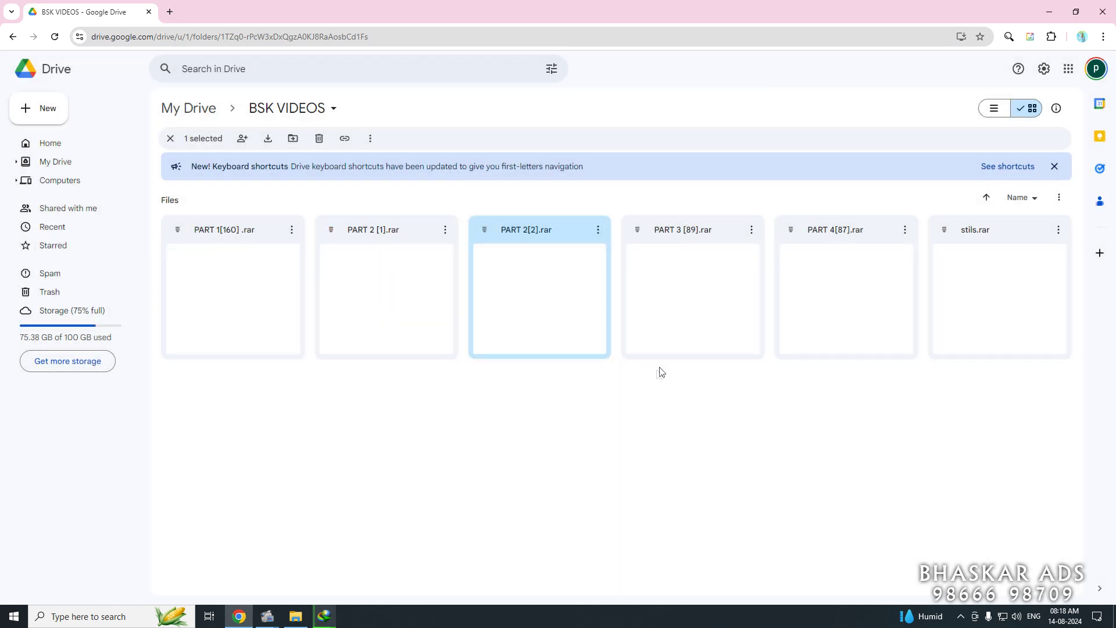
pyautogui.click(558, 360)
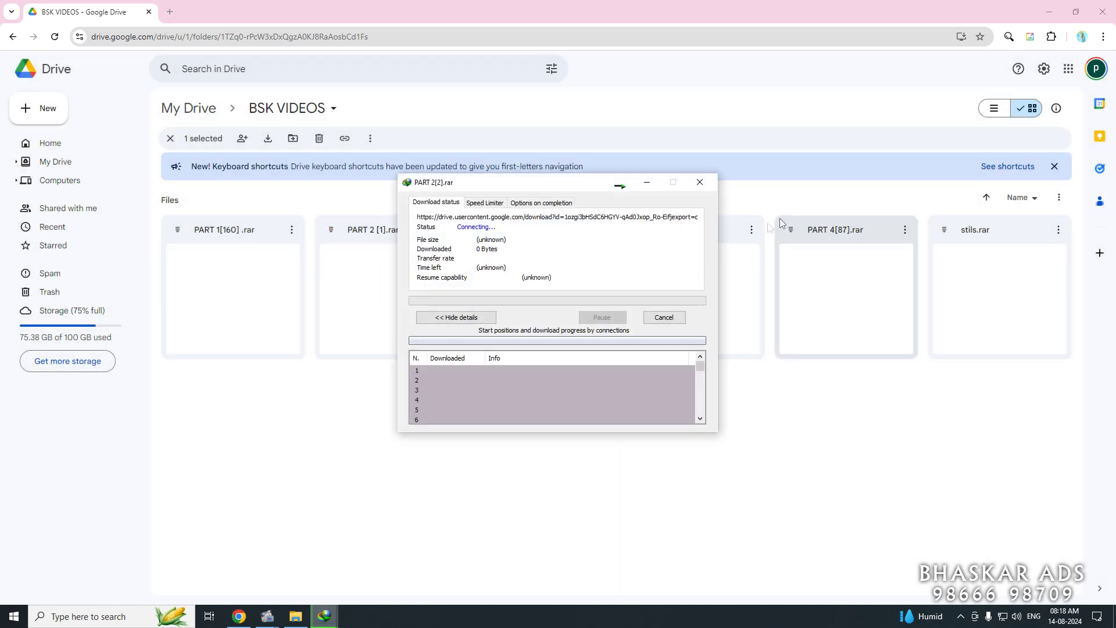
# Start IDM downloads of PART 3 [89].rar and PART 4[87].rar, bypassing the scan warnings.
pyautogui.click(750, 238)
pyautogui.click(774, 278)
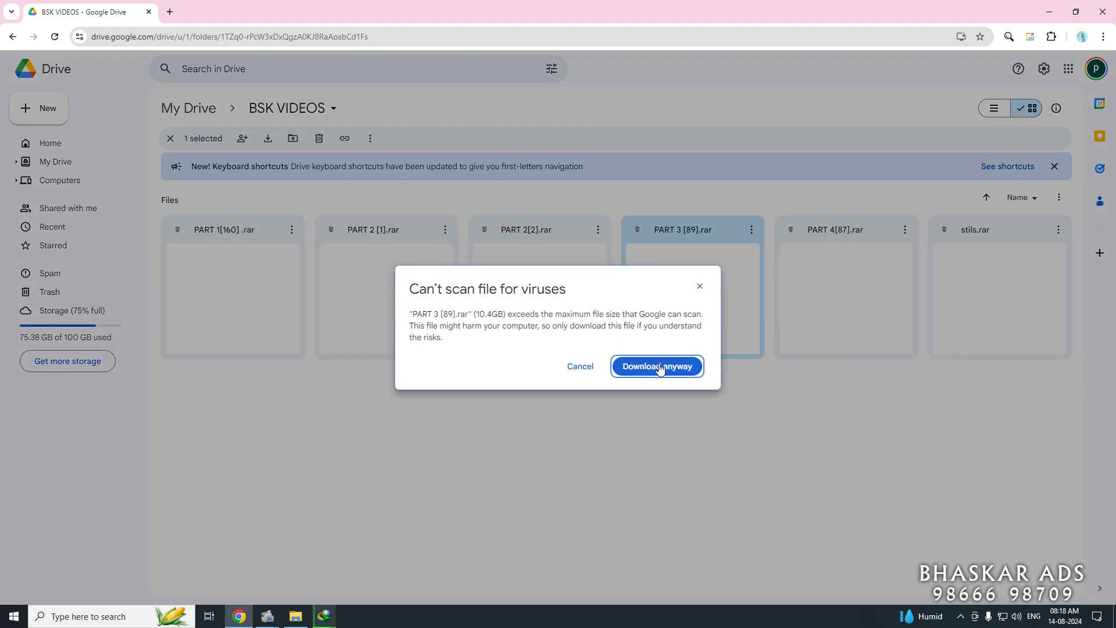
pyautogui.click(659, 367)
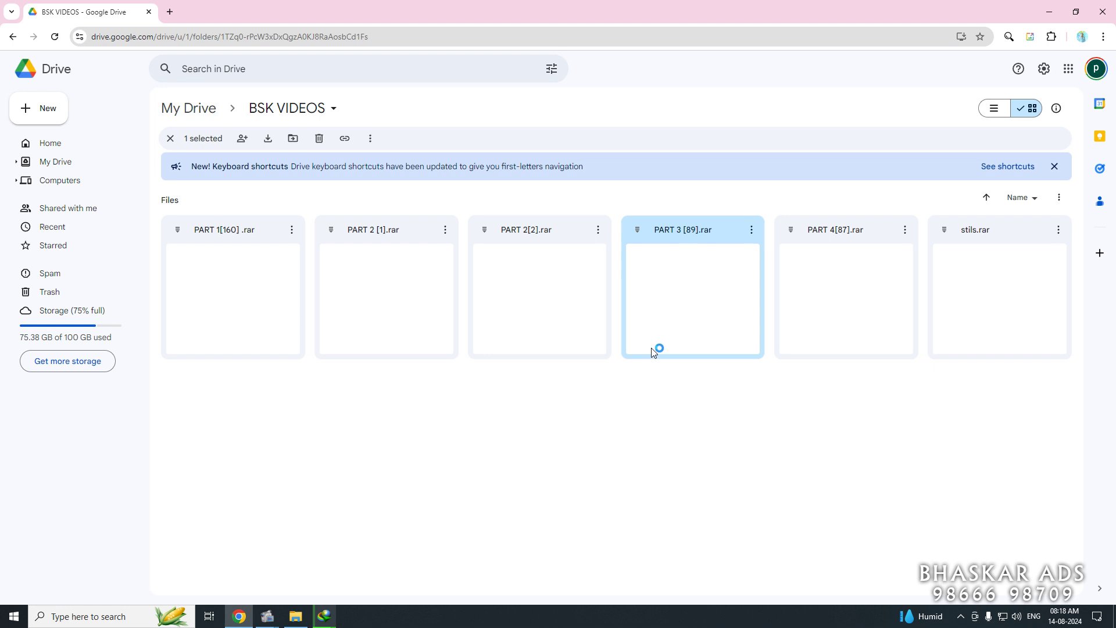
pyautogui.click(553, 359)
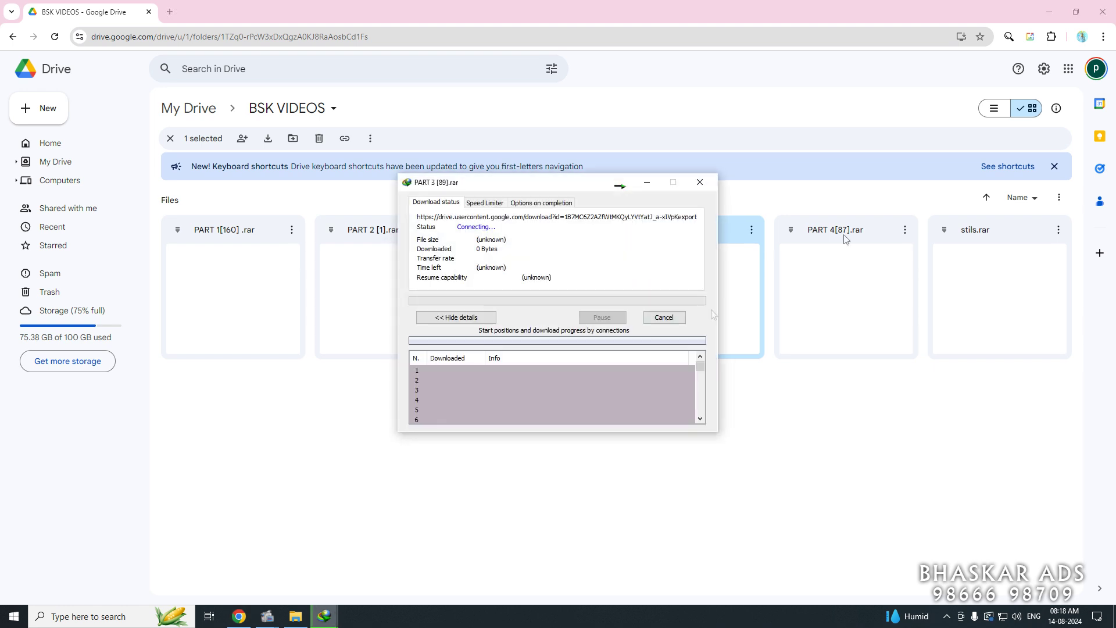
pyautogui.click(907, 231)
pyautogui.click(935, 278)
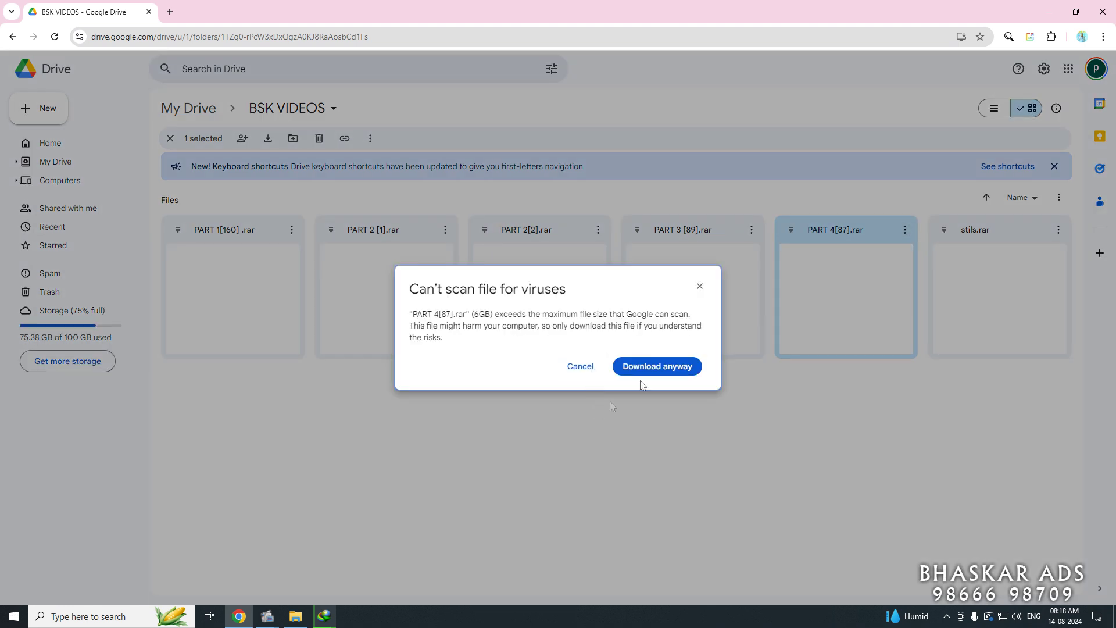
pyautogui.click(655, 367)
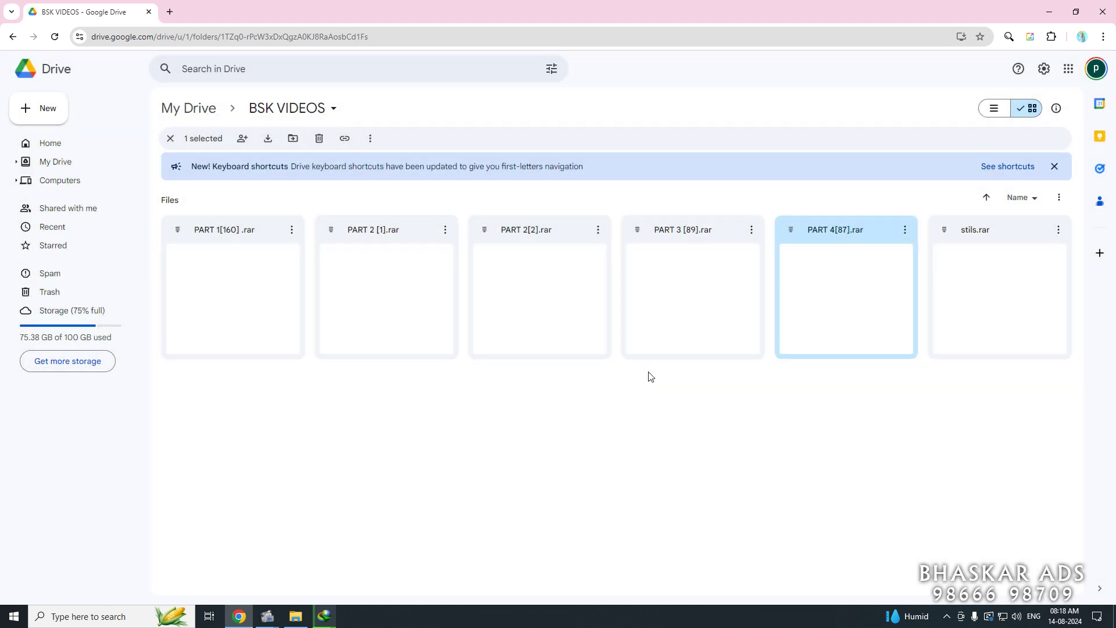
pyautogui.click(555, 357)
pyautogui.click(1059, 230)
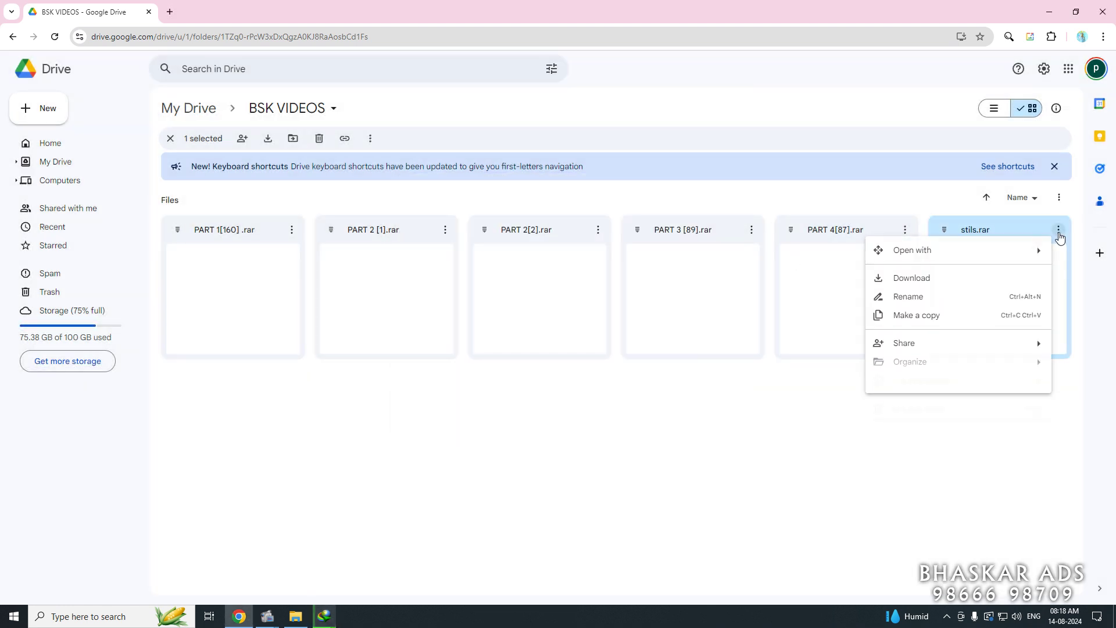
# Minimize Chrome and arrange the five IDM download windows across the screen.
pyautogui.click(1049, 12)
pyautogui.moveTo(493, 187); pyautogui.dragTo(773, 68)
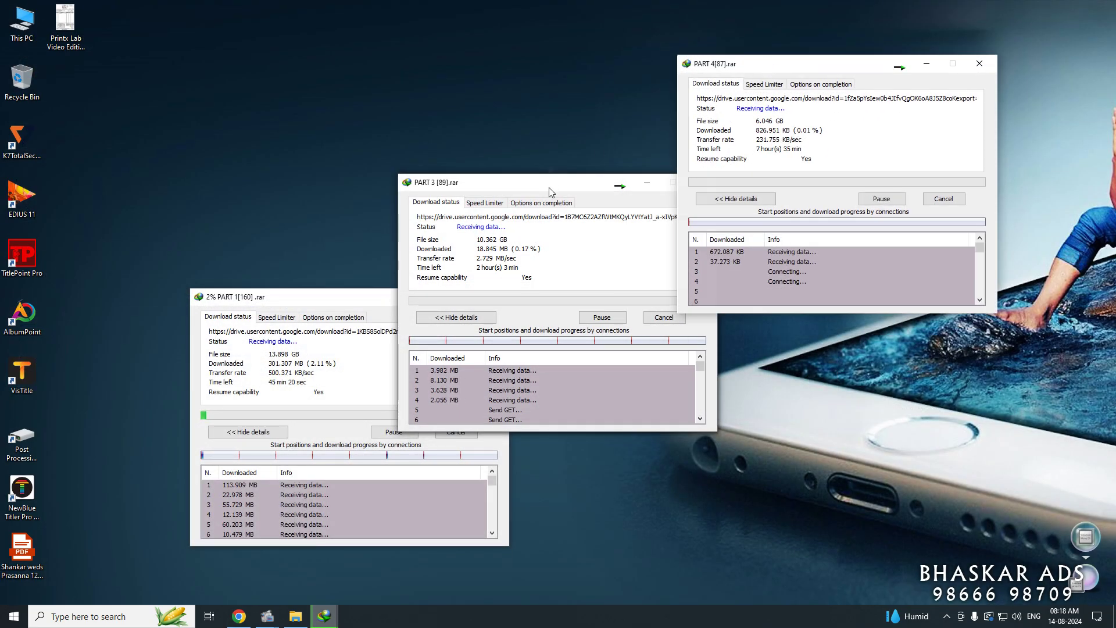
pyautogui.moveTo(500, 182); pyautogui.dragTo(494, 50)
pyautogui.moveTo(346, 305); pyautogui.dragTo(208, 66)
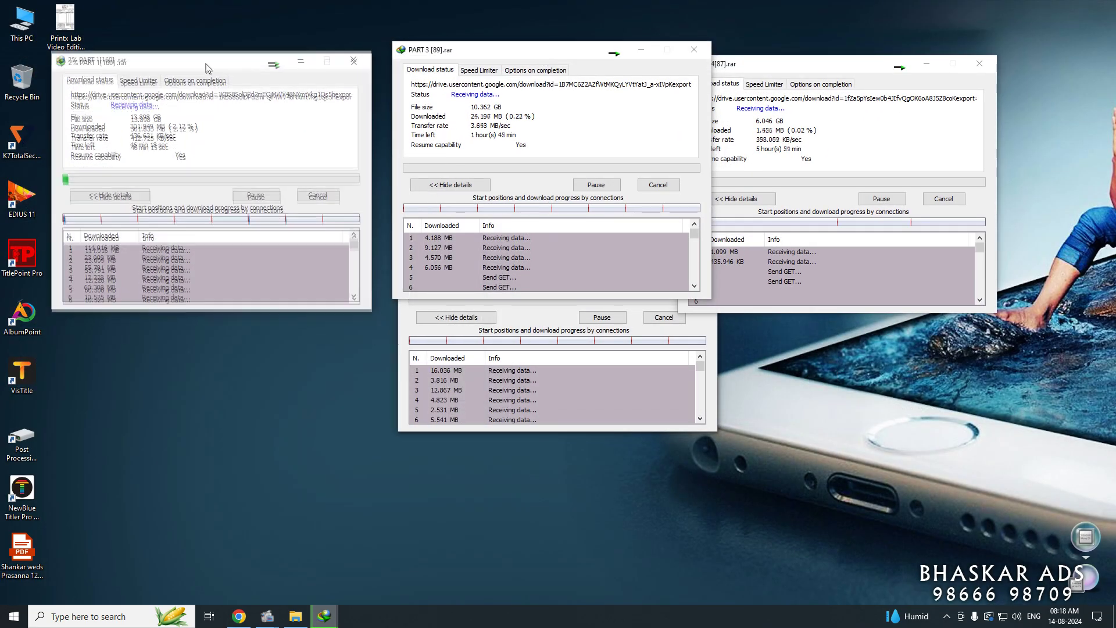
pyautogui.click(638, 399)
pyautogui.moveTo(578, 182); pyautogui.dragTo(237, 330)
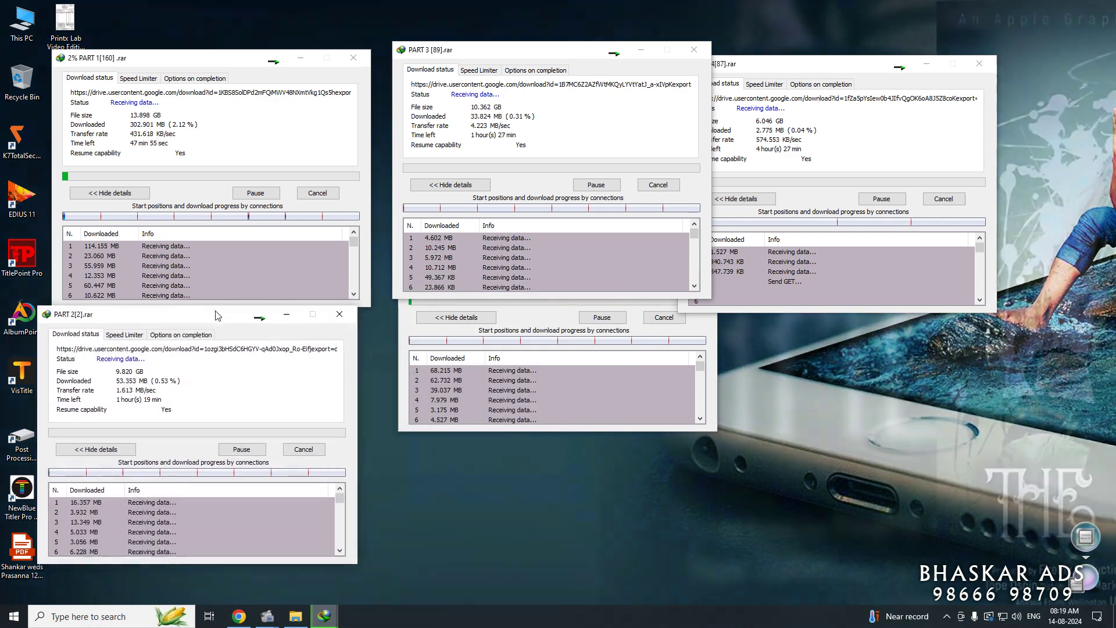
pyautogui.click(533, 342)
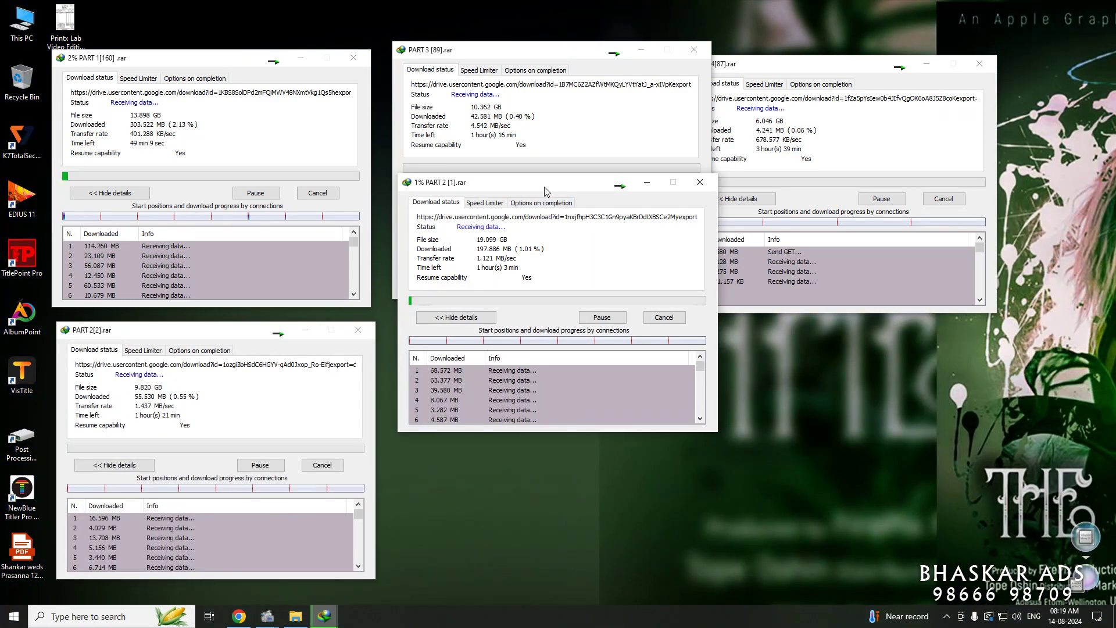
pyautogui.moveTo(547, 184); pyautogui.dragTo(538, 333)
pyautogui.moveTo(817, 65); pyautogui.dragTo(872, 46)
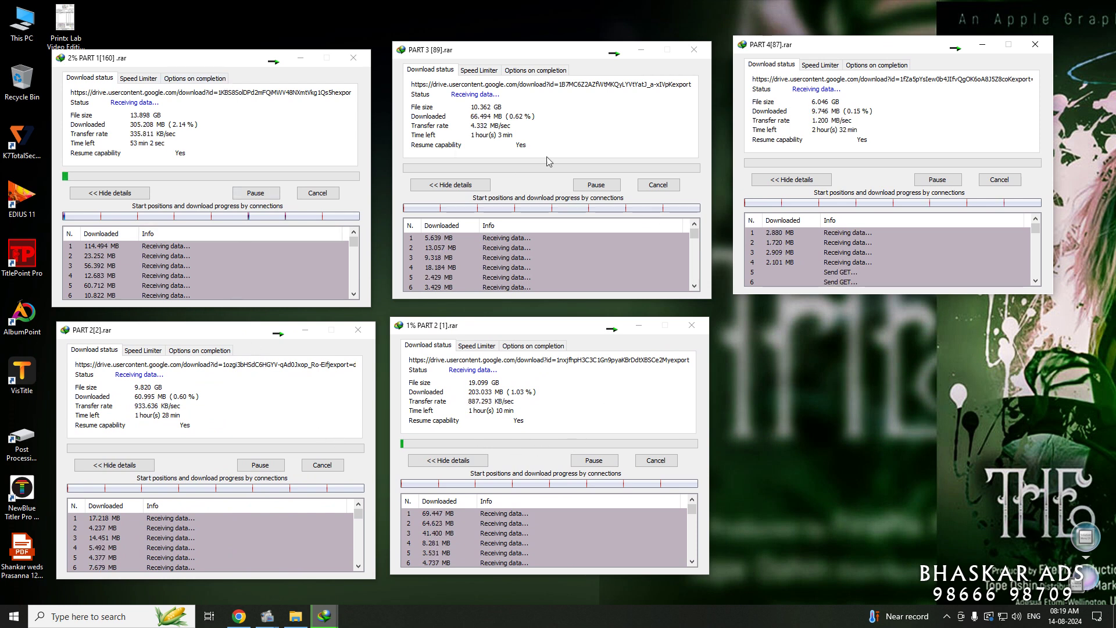
# Cancel the PART 1[160], PART 3 [89], PART 4[87], PART 2 [1] and PART 2[2] downloads.
pyautogui.click(329, 194)
pyautogui.click(658, 185)
pyautogui.click(1012, 181)
pyautogui.click(656, 460)
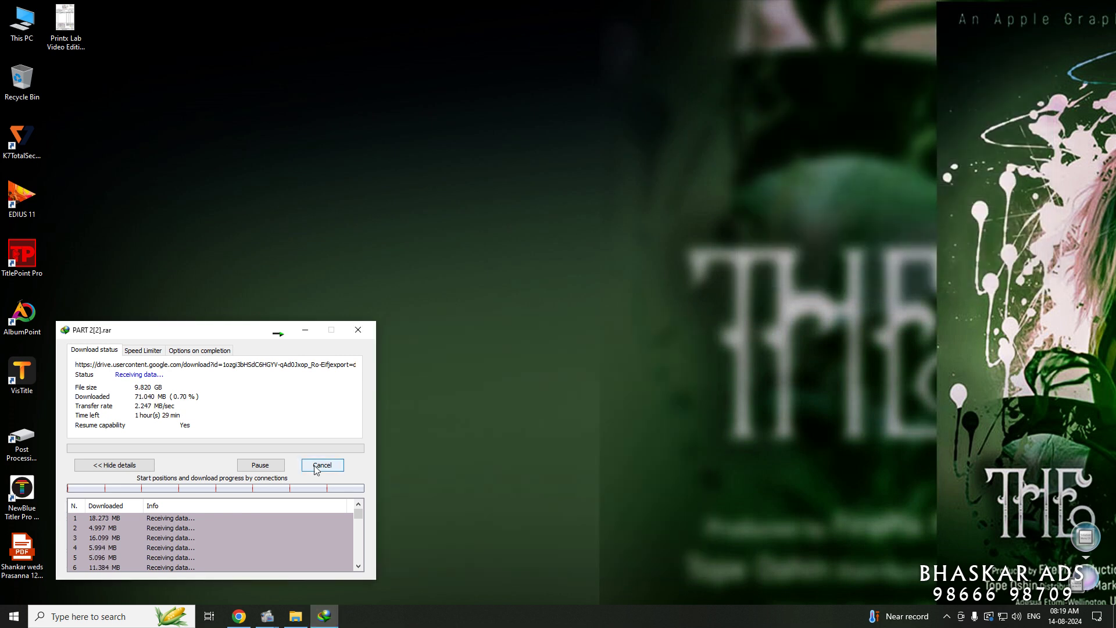
pyautogui.click(322, 466)
# Open the Post Processing Works drive > VIDEO MIXING > BSK WEDDING VIDEO EDITING in a maximized window.
pyautogui.click(10, 440)
pyautogui.doubleClick(10, 440)
pyautogui.doubleClick(509, 212)
pyautogui.click(1082, 136)
pyautogui.doubleClick(247, 87)
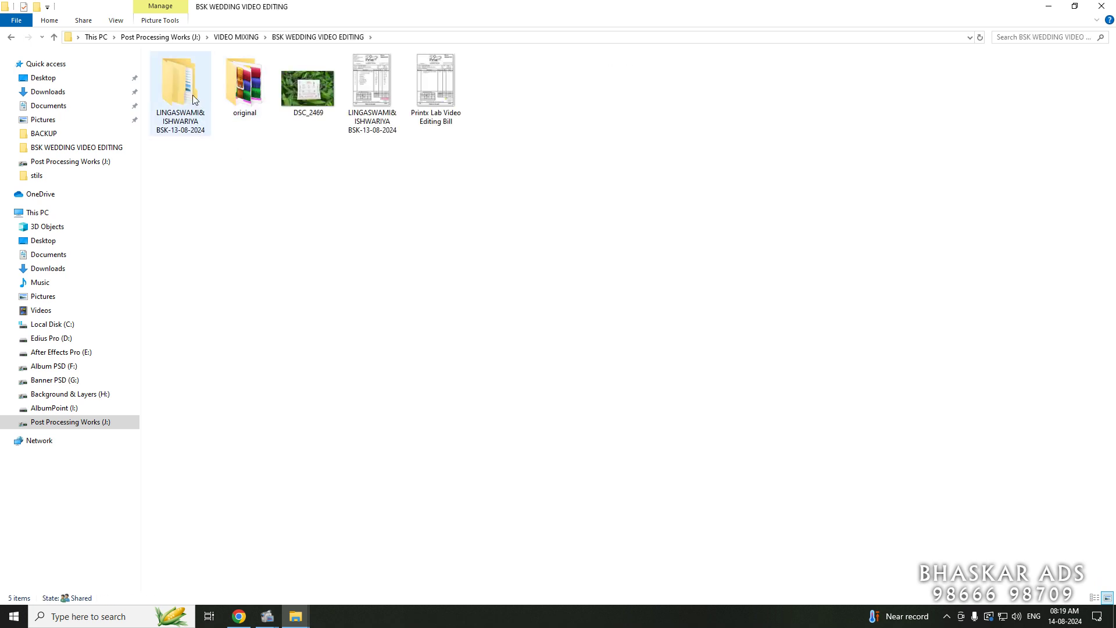
# Check the wedding project folder's properties, then open the folder.
pyautogui.click(193, 96)
pyautogui.hotkey('alt', 'Return')
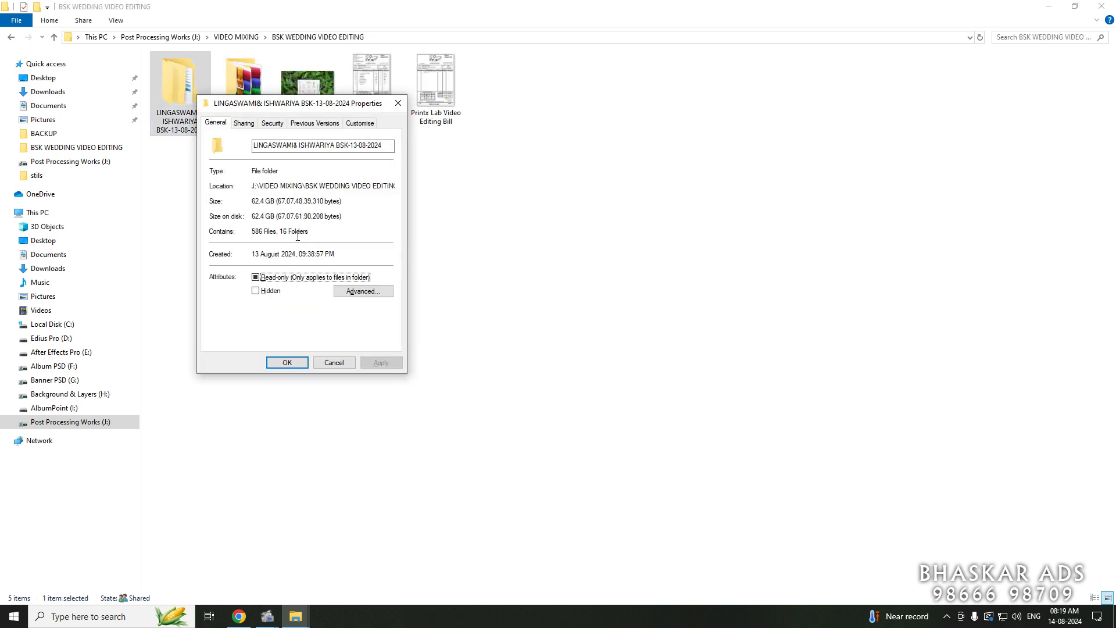
pyautogui.press('Escape')
pyautogui.press('Return')
# Select the numbered and extracted PART folders, then open PART 1[160].
pyautogui.moveTo(205, 168); pyautogui.dragTo(591, 126)
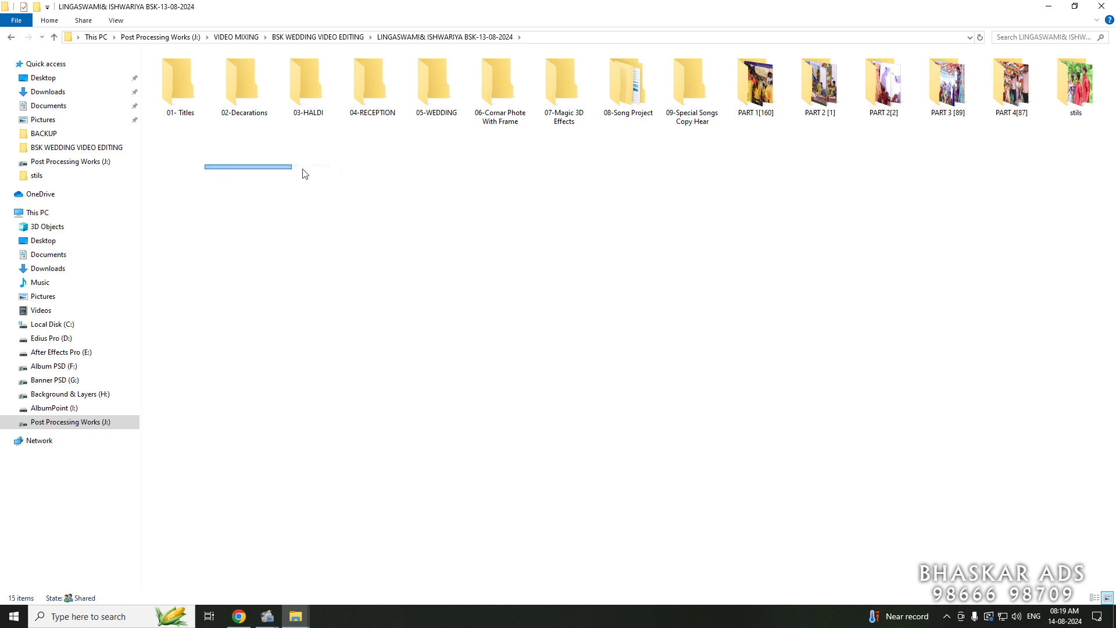
pyautogui.moveTo(785, 144); pyautogui.dragTo(1061, 55)
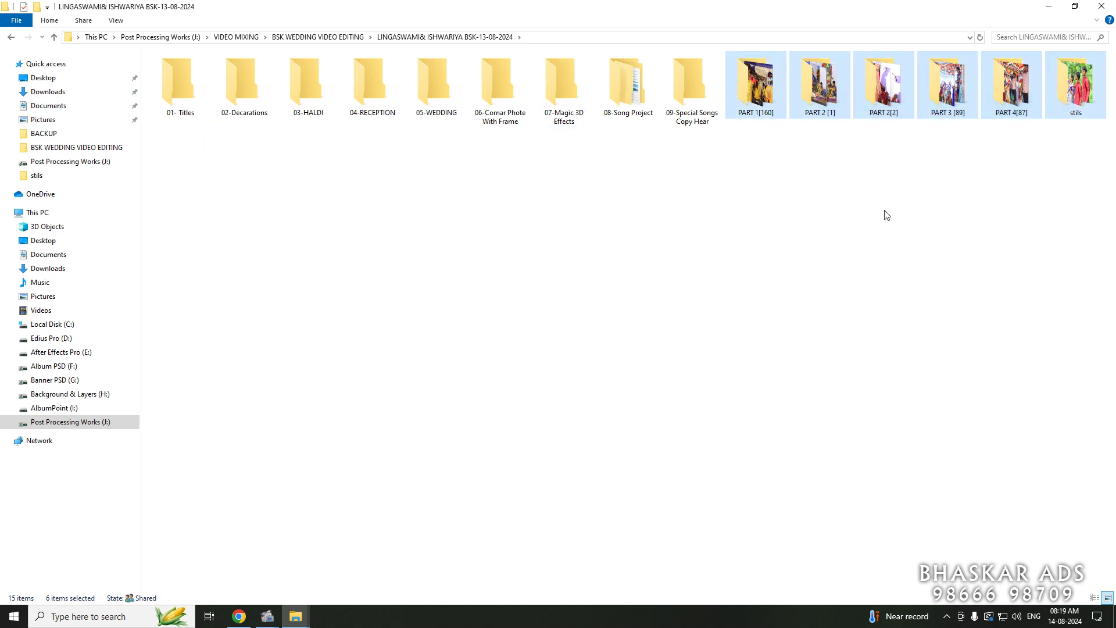
pyautogui.keyDown('ctrl'); pyautogui.scroll(3, 876, 187); pyautogui.keyUp('ctrl')
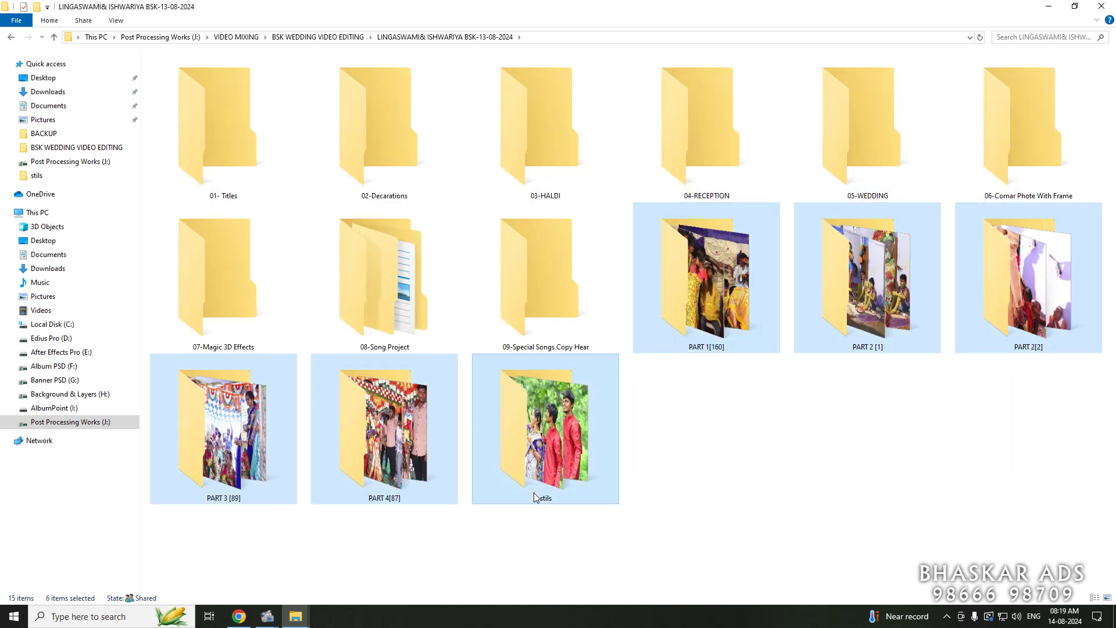
pyautogui.click(229, 131)
pyautogui.keyDown('shift'); pyautogui.click(532, 312); pyautogui.keyUp('shift')
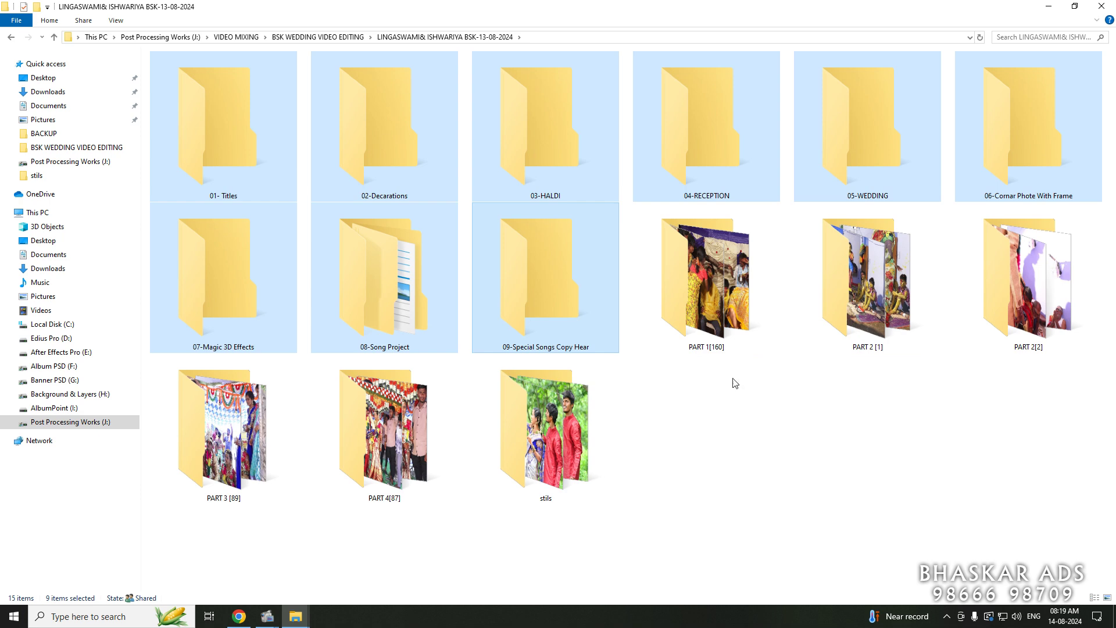
pyautogui.doubleClick(717, 314)
# Go back up, preview the DSC_2469 photo, and reopen the wedding project folder.
pyautogui.press('BackSpace')
pyautogui.press('BackSpace')
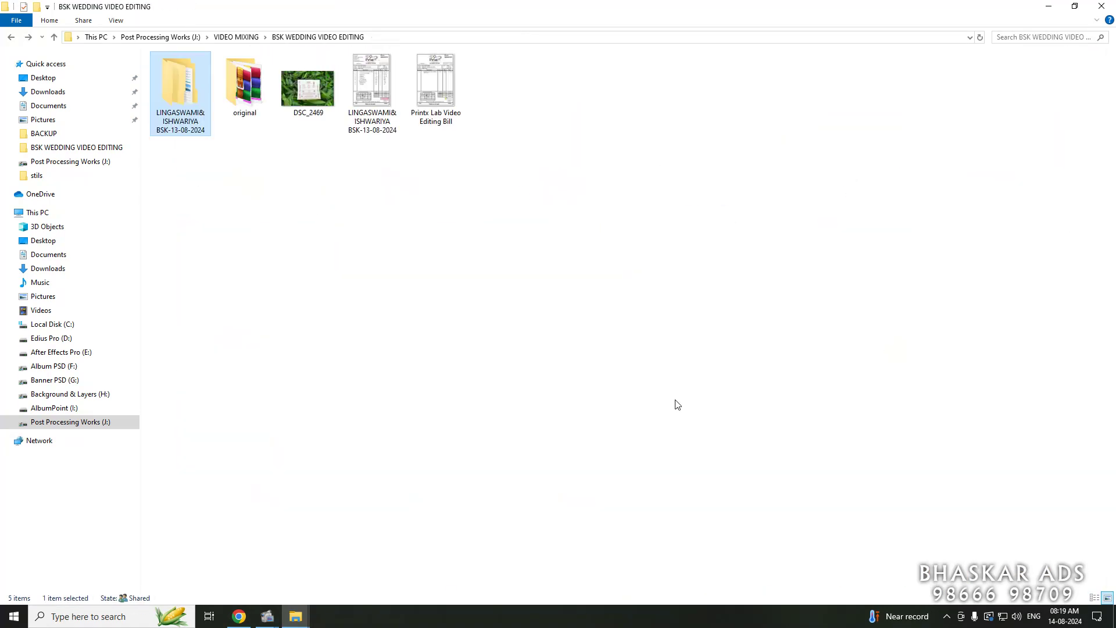
pyautogui.doubleClick(313, 93)
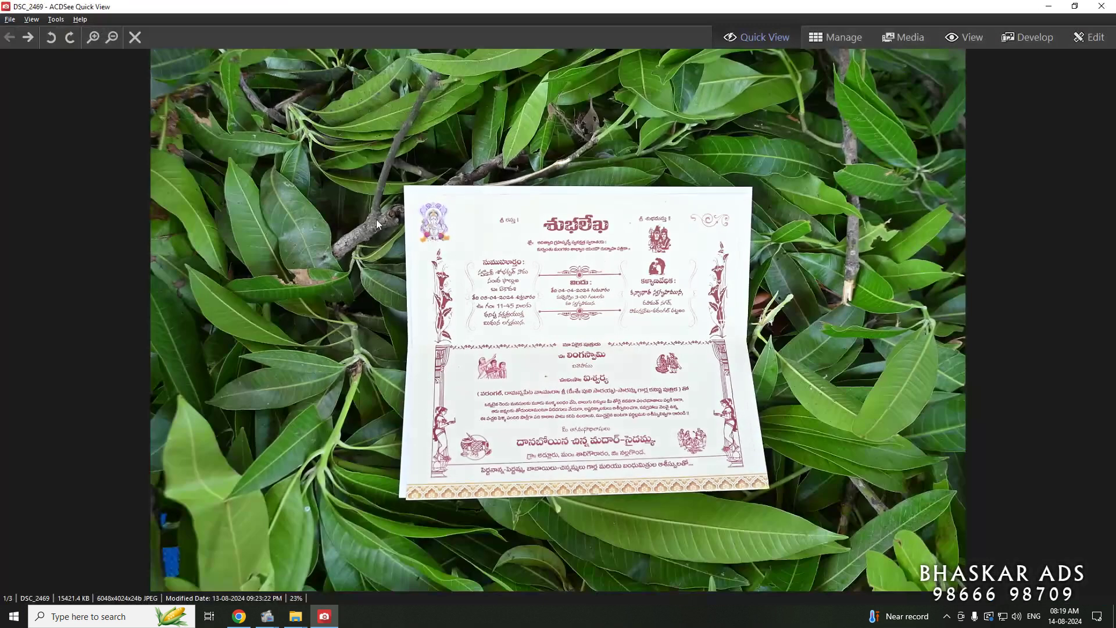
pyautogui.press('Escape')
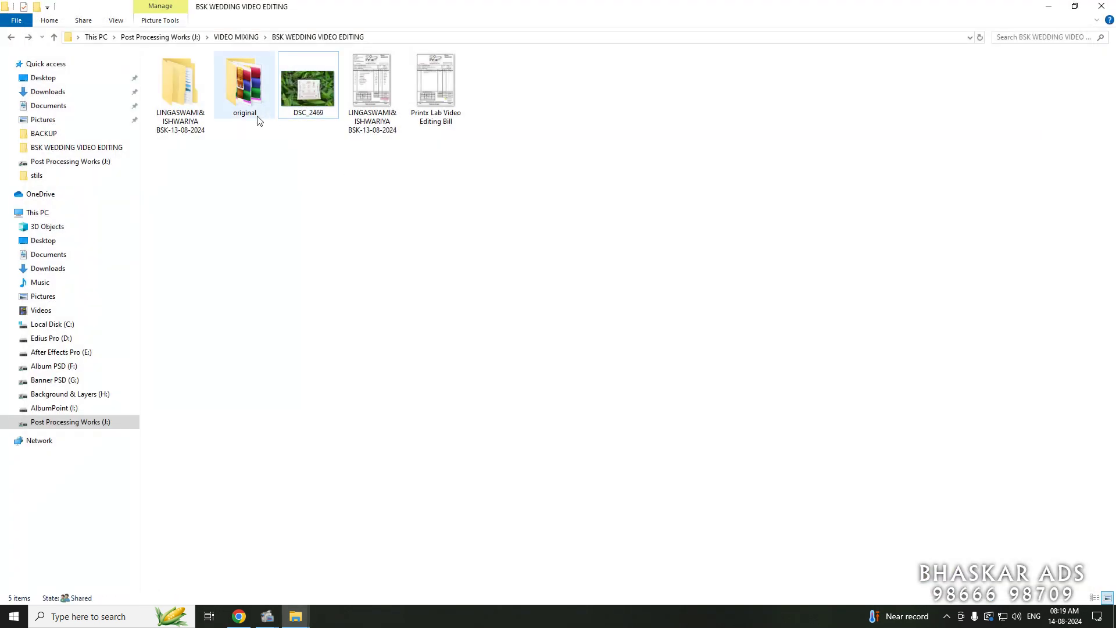
pyautogui.doubleClick(195, 102)
# Browse the stils folder's still photos, then return to the wedding project folder.
pyautogui.doubleClick(553, 435)
pyautogui.moveTo(405, 475)
pyautogui.mouseDown()
pyautogui.moveTo(983, 210)
pyautogui.moveTo(1024, 168)
pyautogui.mouseUp()
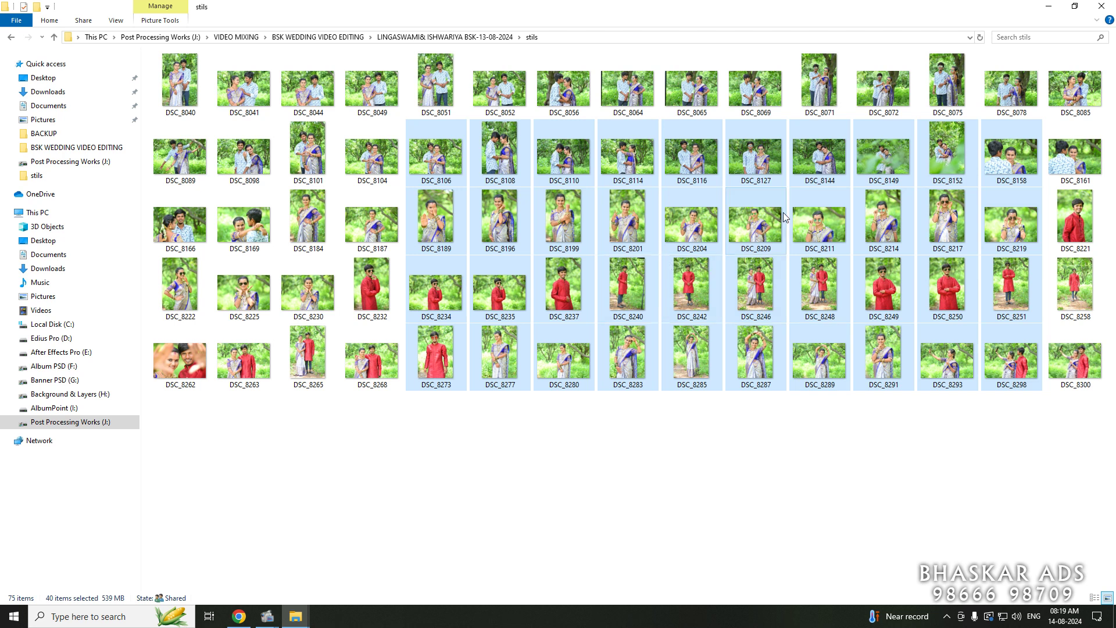
pyautogui.click(680, 455)
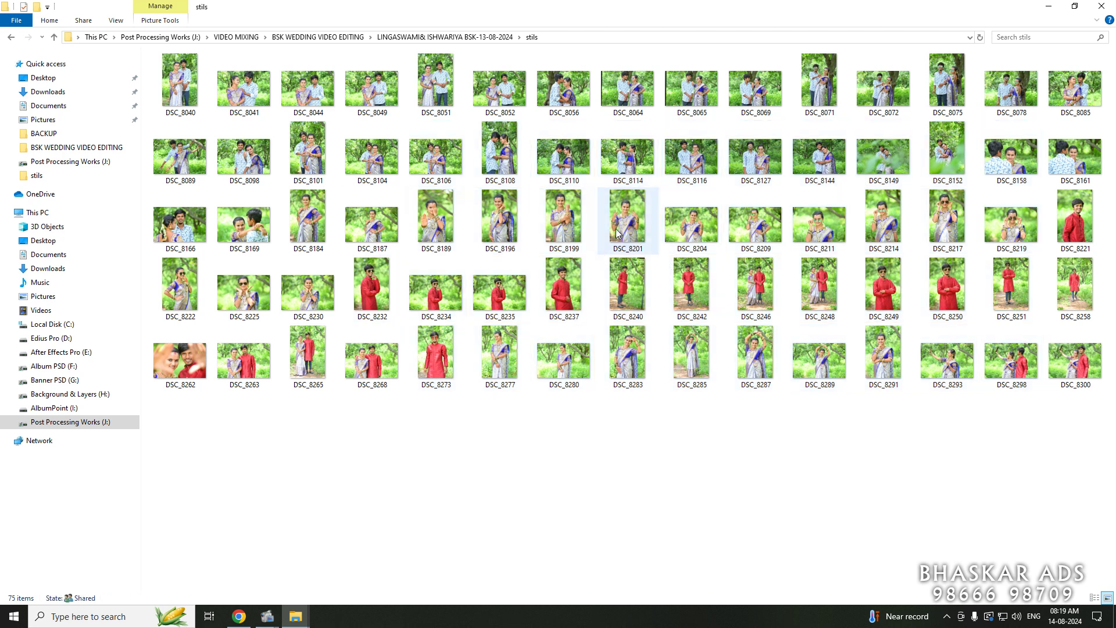
pyautogui.hotkey('alt', 'Left')
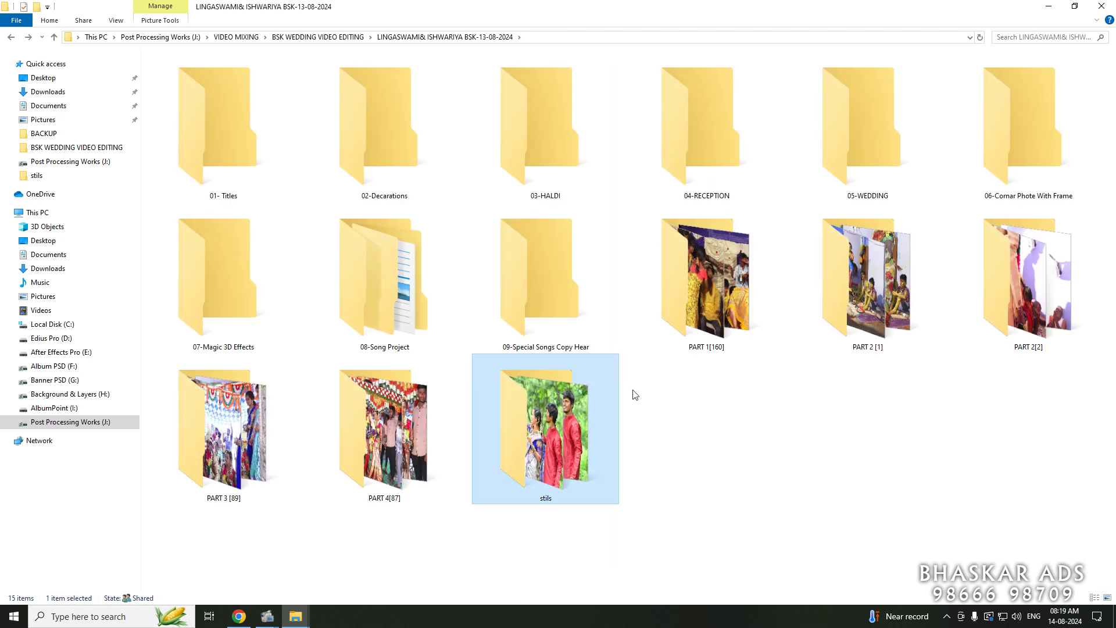
pyautogui.click(790, 448)
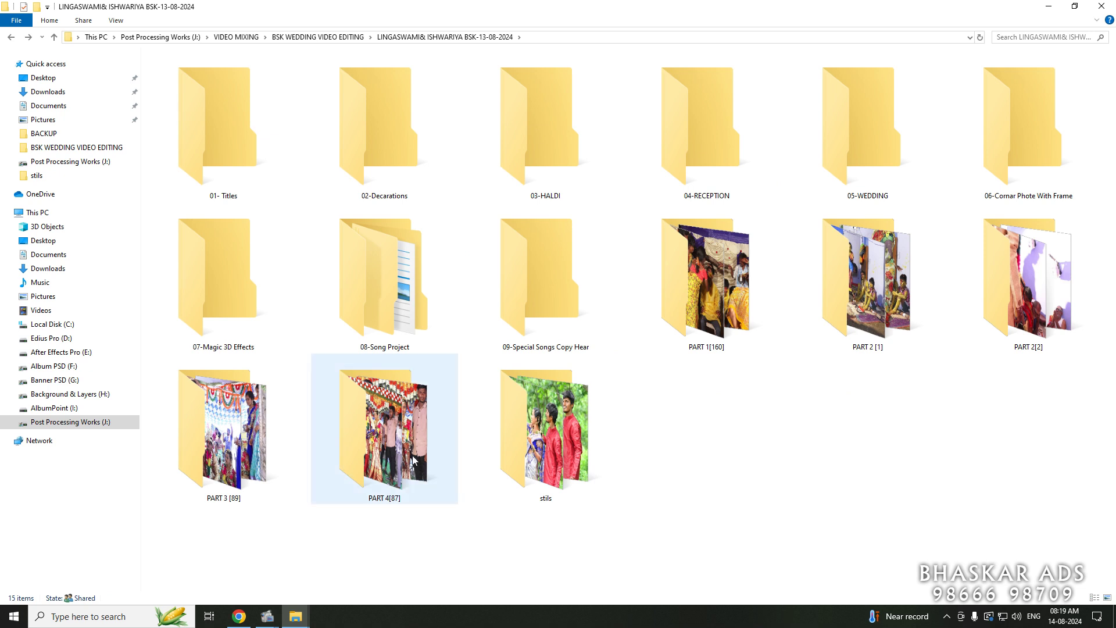
# Return to Google Drive, open BSK VIDEOS to view its six RAR files, then go back to My Drive.
pyautogui.click(239, 616)
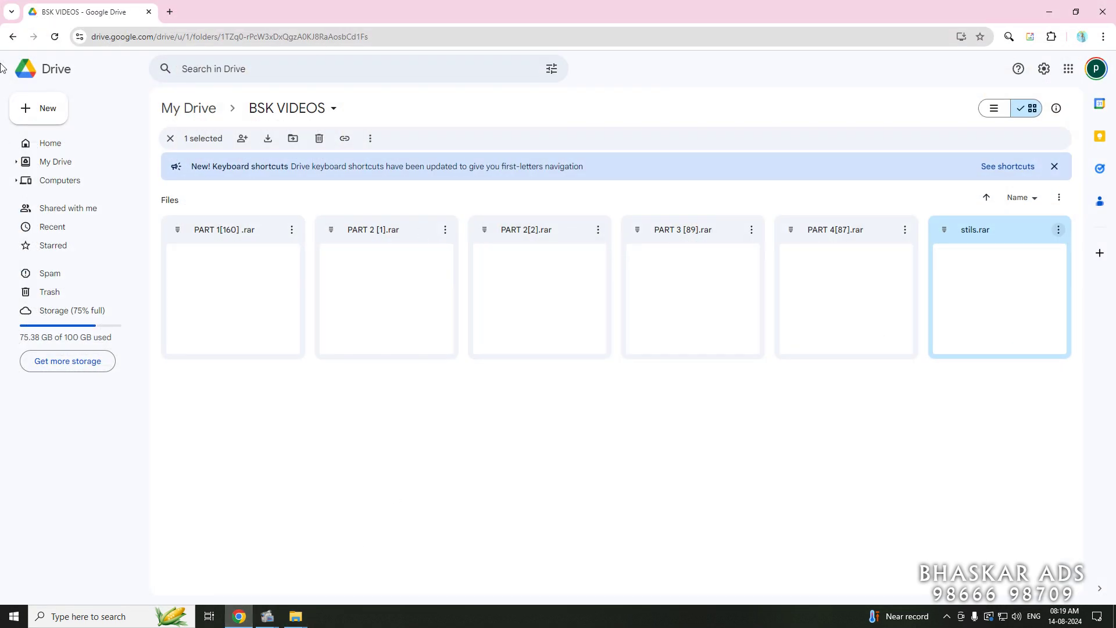
pyautogui.click(13, 36)
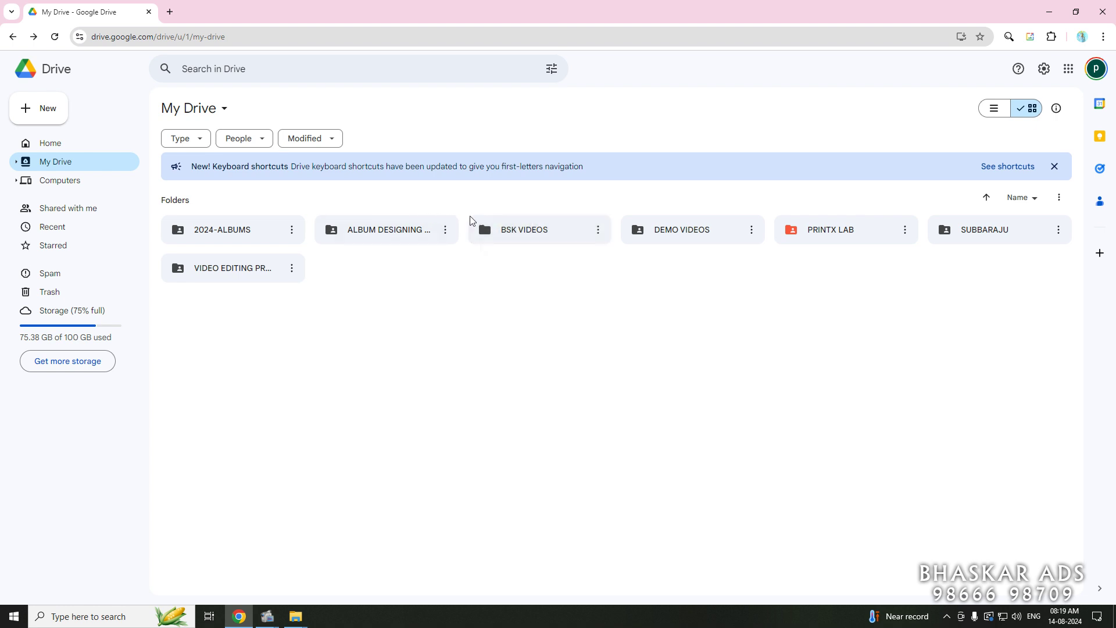
pyautogui.doubleClick(561, 231)
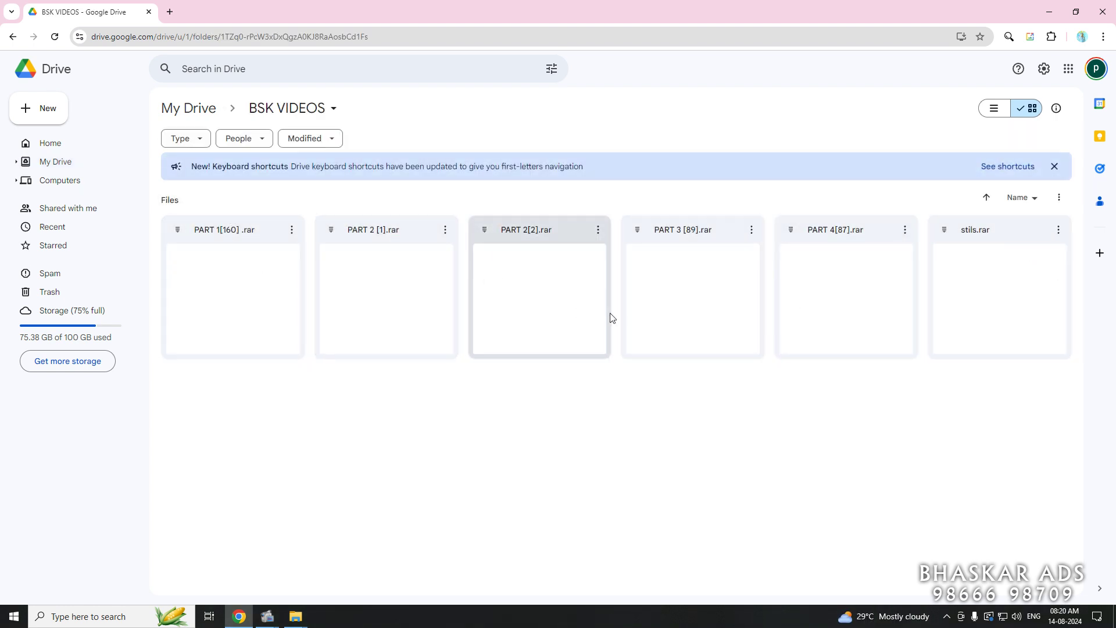
pyautogui.click(13, 37)
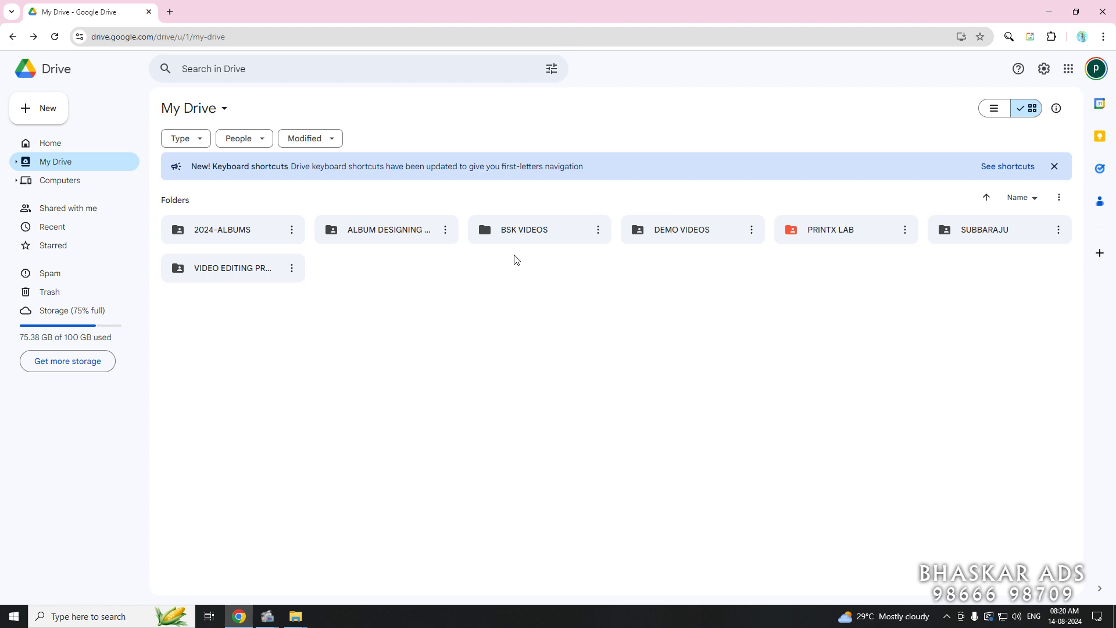